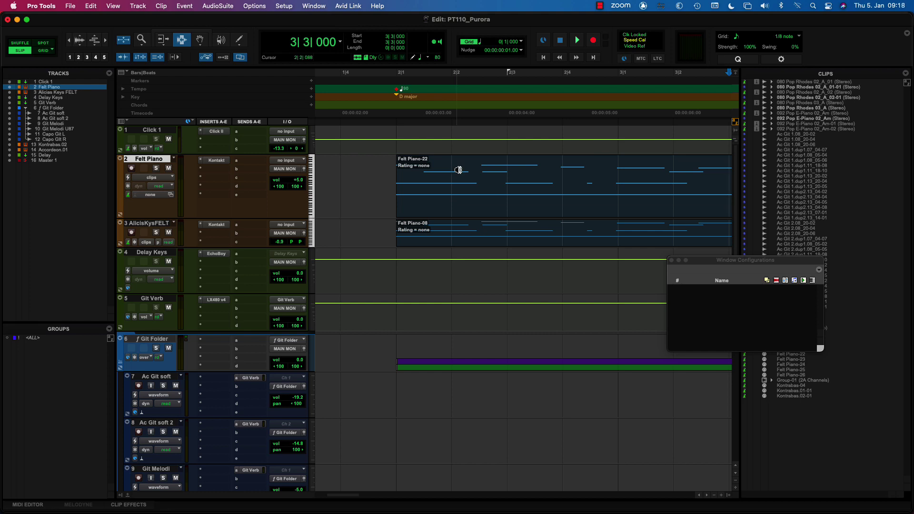
# - Open the Felt Piano-22 clip in the MIDI Editor and deselect its notes by placing the edit cursor before bar 2
pyautogui.click(456, 173)
pyautogui.doubleClick(455, 172)
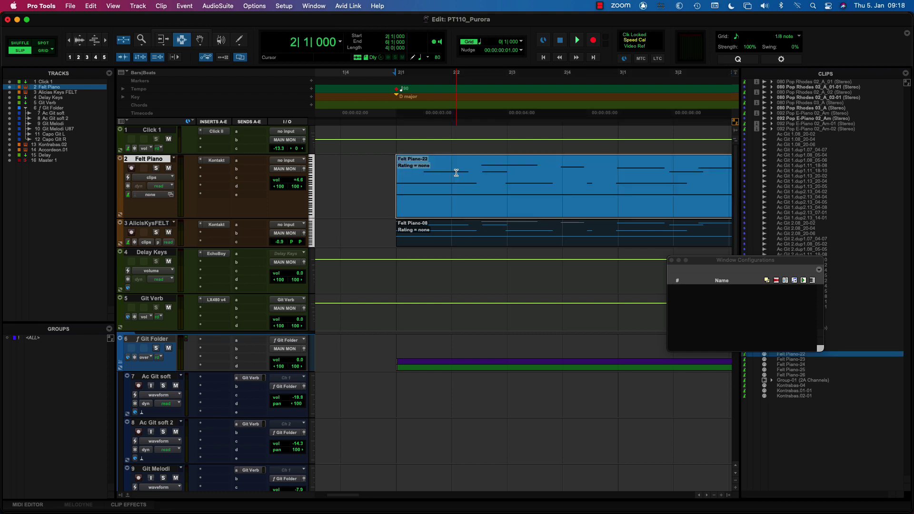
pyautogui.hotkey('ctrl', '=')
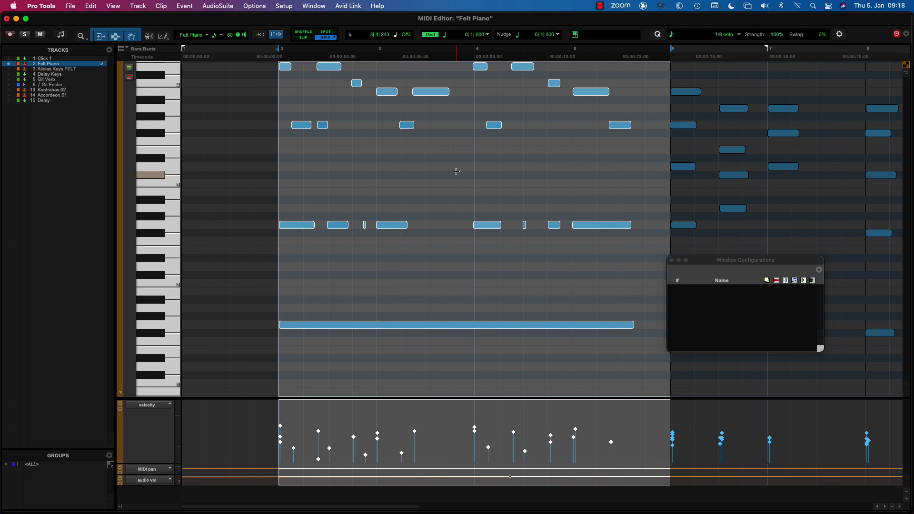
pyautogui.click(261, 149)
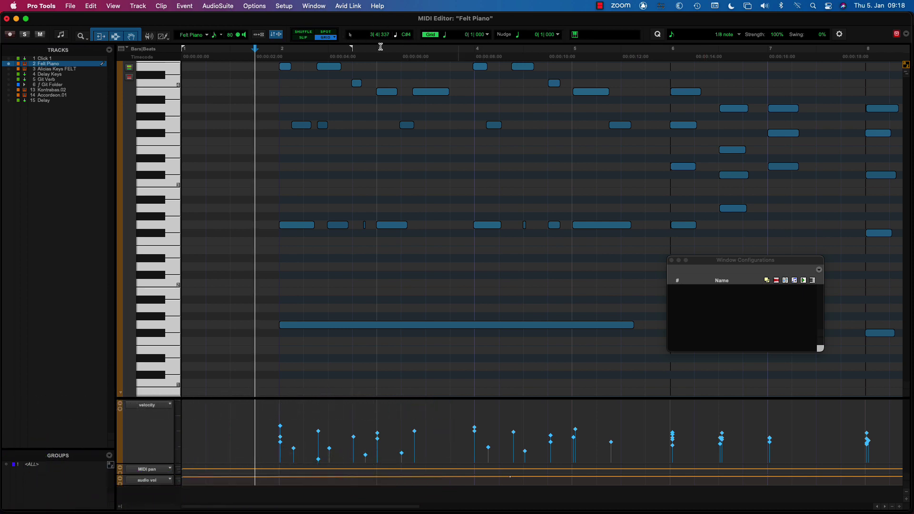
# - Examine the available grid and nudge values in the MIDI Editor, including whether each follows the main time scale
pyautogui.click(487, 36)
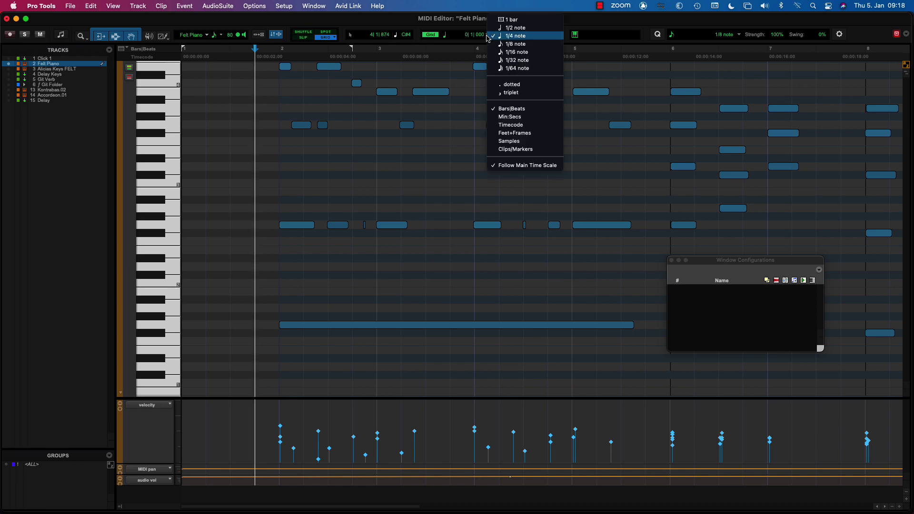
pyautogui.click(452, 27)
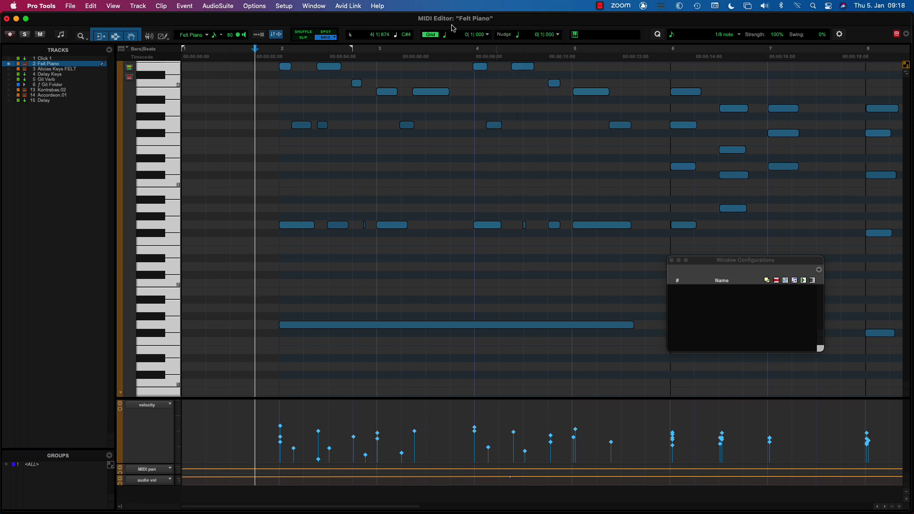
pyautogui.click(557, 35)
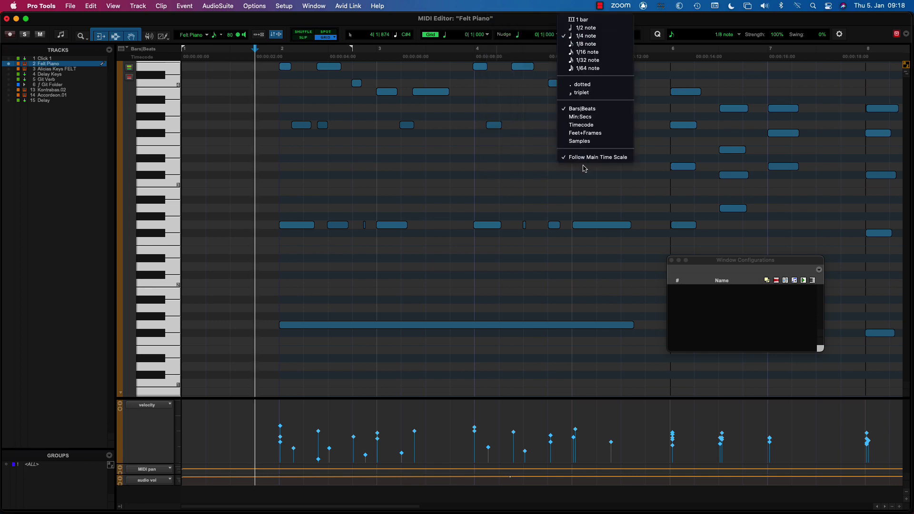
pyautogui.click(527, 112)
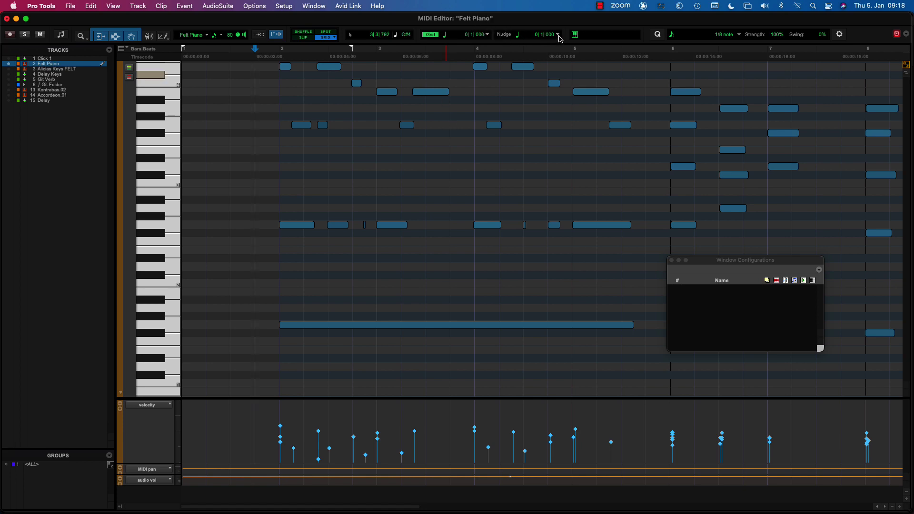
# - Set the MIDI Editor's grid to 1/8 note, and return it to 1/4 note
pyautogui.click(488, 34)
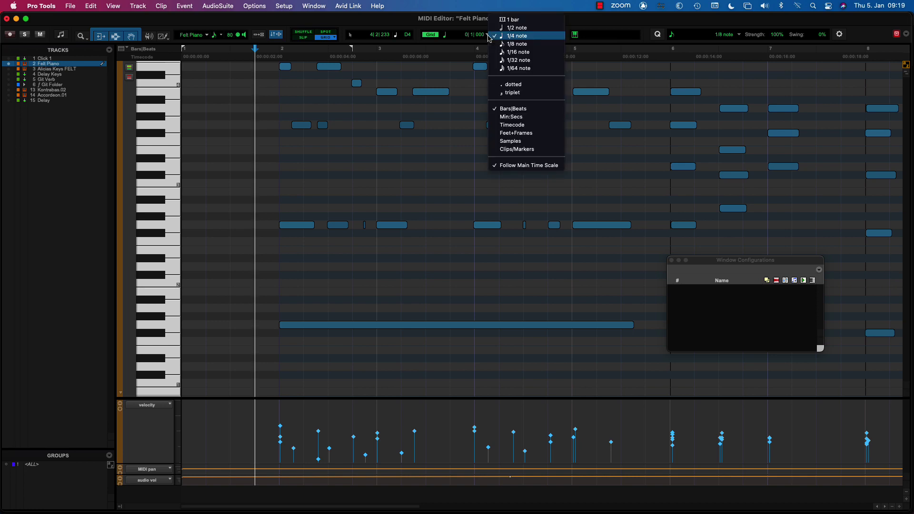
pyautogui.click(495, 43)
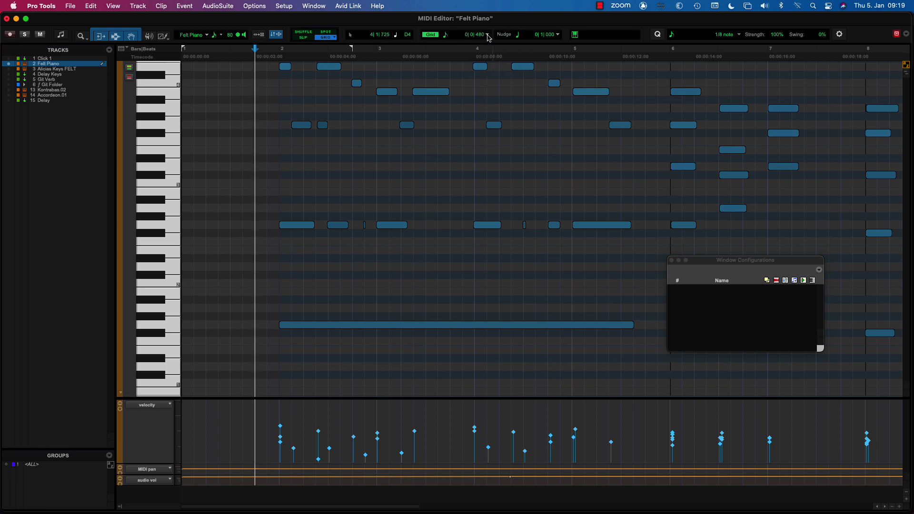
pyautogui.click(489, 38)
pyautogui.click(509, 25)
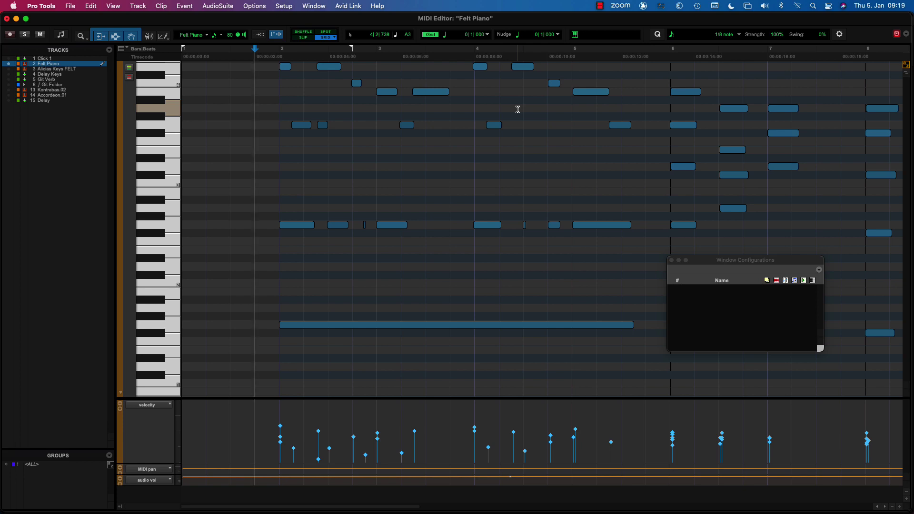
# - Step the nudge value up and back down to 1/4 note, and reduce the MIDI Editor's grid to 1/8 note
pyautogui.press('super+alt+KP_Add')
pyautogui.press('super+alt+KP_Add')
pyautogui.press('super+alt+KP_Add')
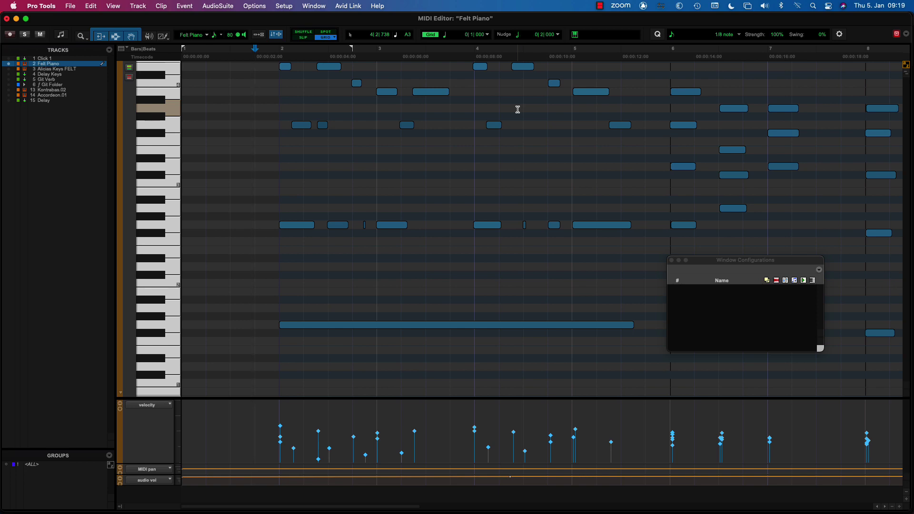
pyautogui.press('super+alt+KP_Add')
pyautogui.press('super+alt+KP_Subtract')
pyautogui.press('super+alt+KP_Subtract')
pyautogui.hotkey('ctrl', 'alt', '-')
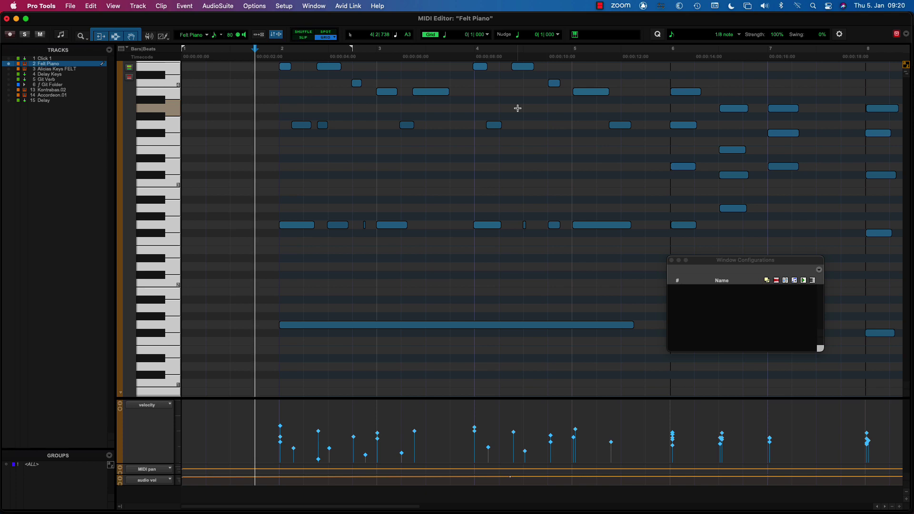
# - Select the long note starting in bar 3, beat 2, nudge it later by a quarter note, and nudge it back
pyautogui.click(436, 94)
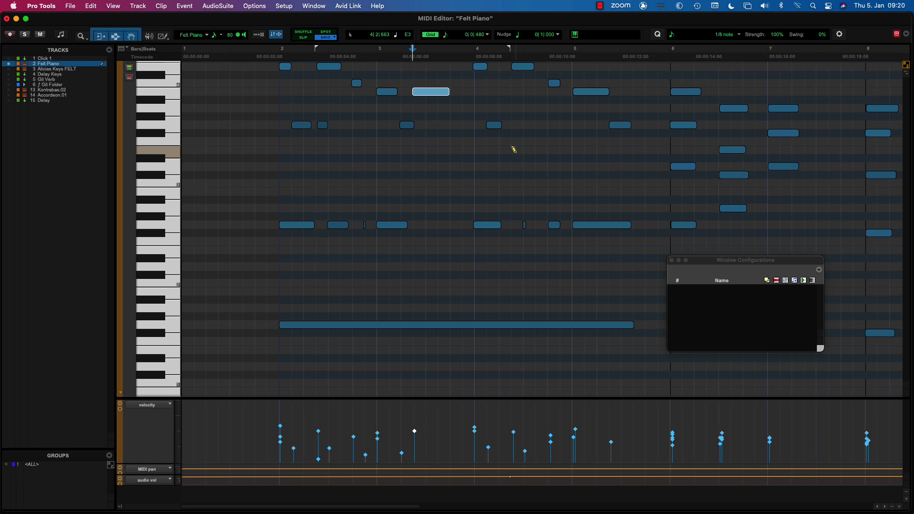
pyautogui.press('KP_Add')
pyautogui.press('KP_Subtract')
# - Close the MIDI Editor and make the Edit window's nudge value follow the main time scale
pyautogui.press('super+w')
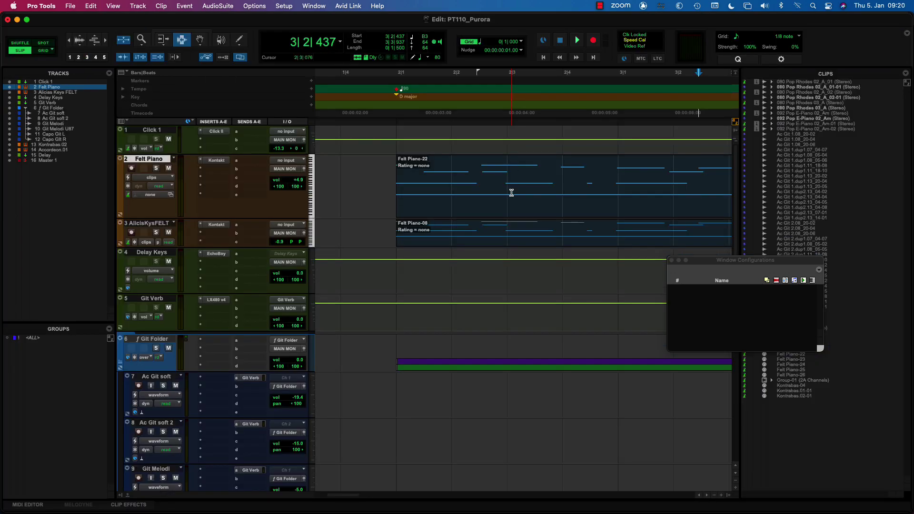
pyautogui.scroll(-10, 512, 191)
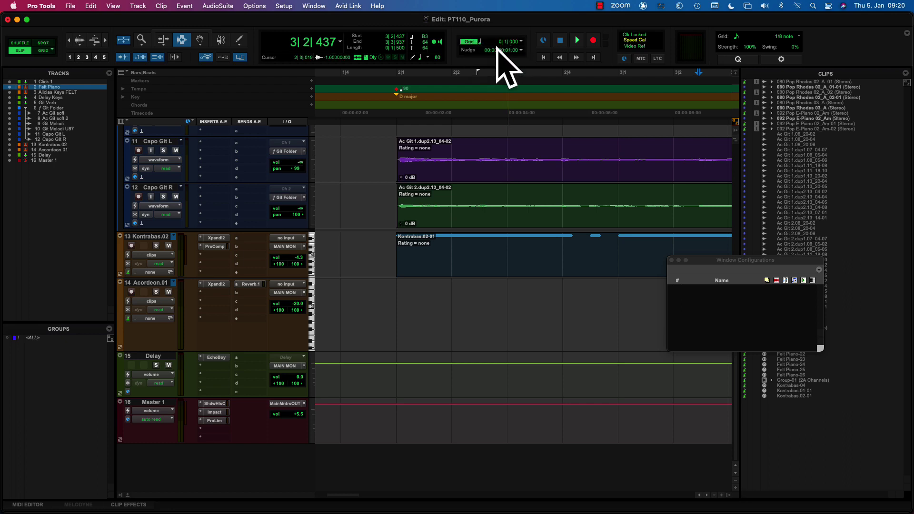
pyautogui.click(521, 51)
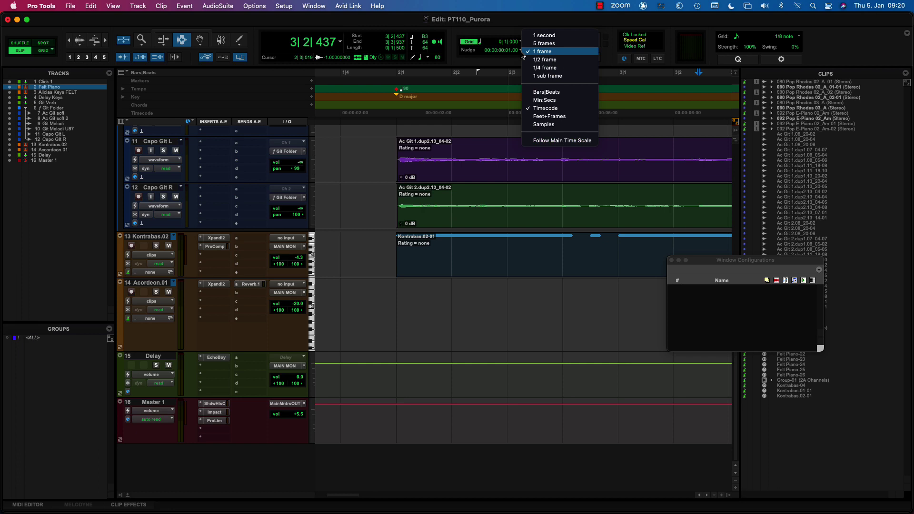
pyautogui.click(555, 141)
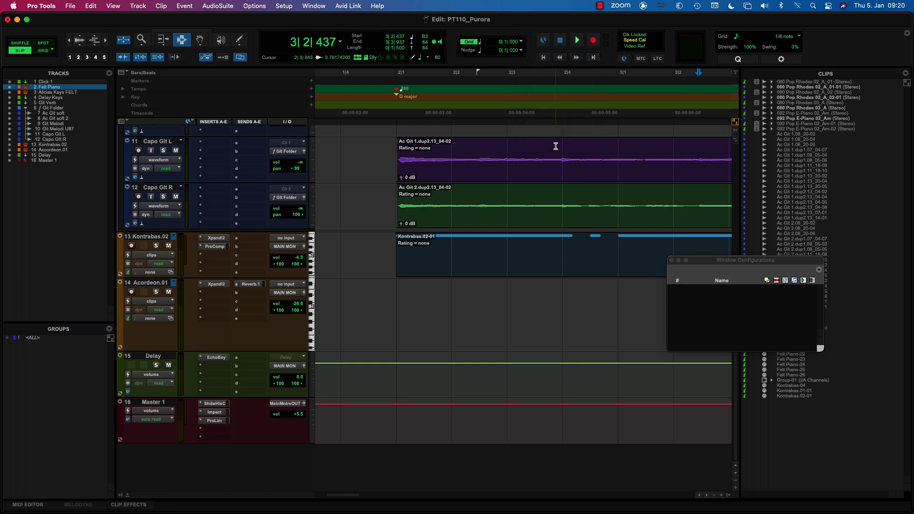
# - Check the Edit window's grid options and switch the main time scale to Timecode
pyautogui.click(521, 42)
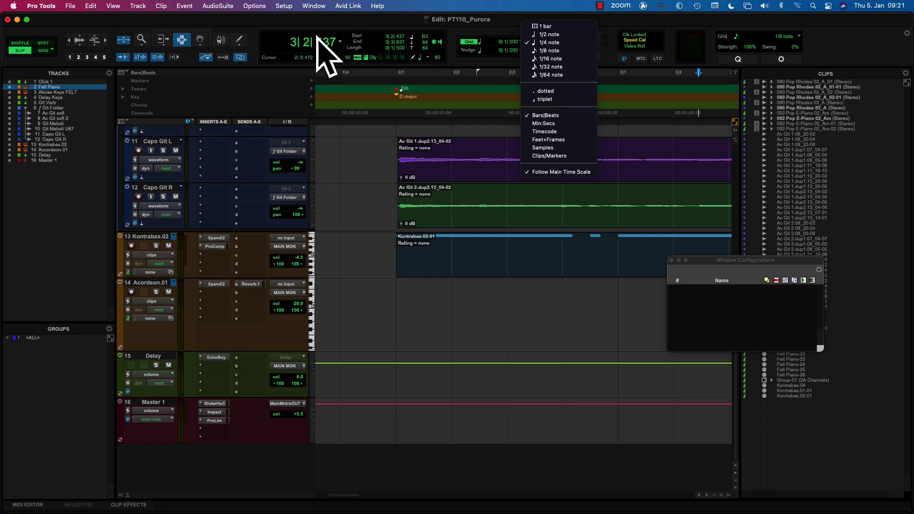
pyautogui.click(340, 27)
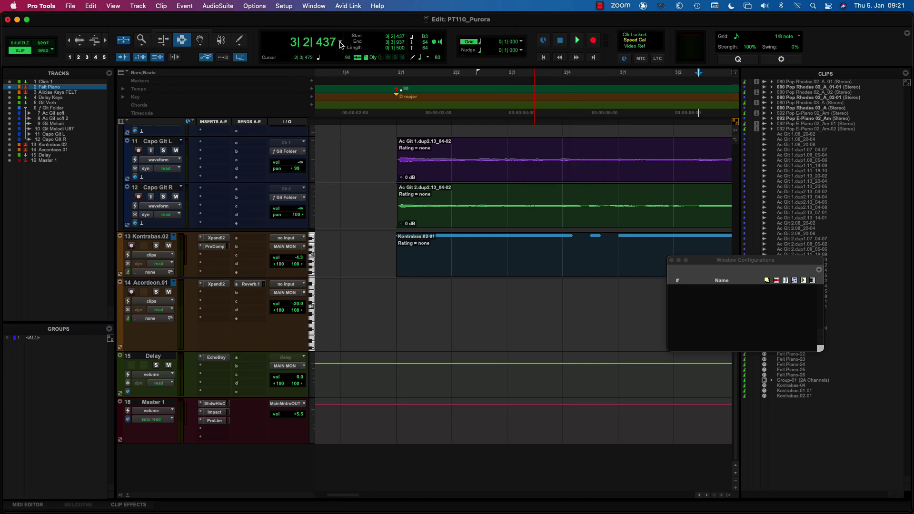
pyautogui.click(340, 42)
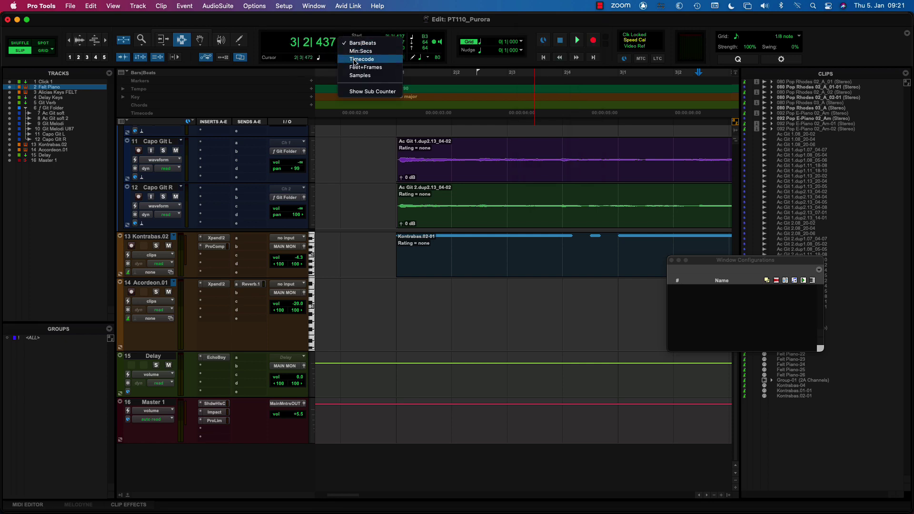
pyautogui.click(354, 59)
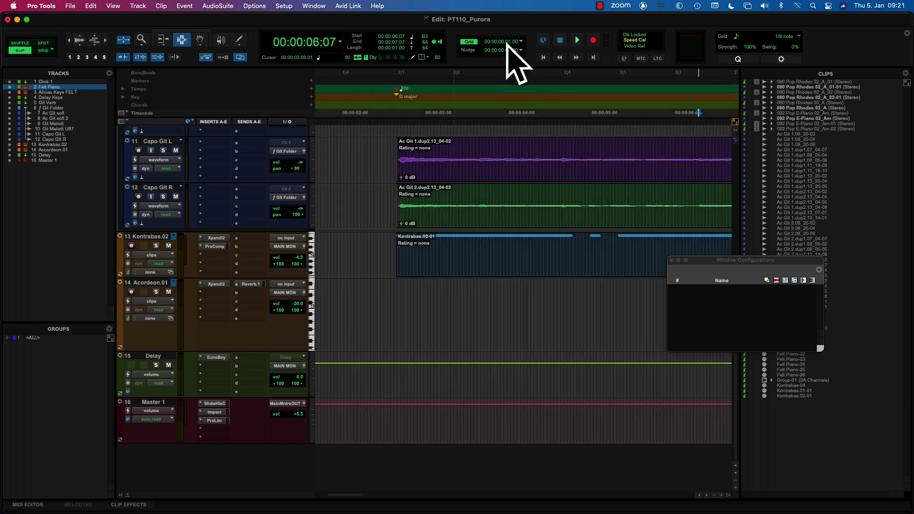
# - Review the Timecode grid values and switch the main time scale back to Bars|Beats
pyautogui.click(521, 42)
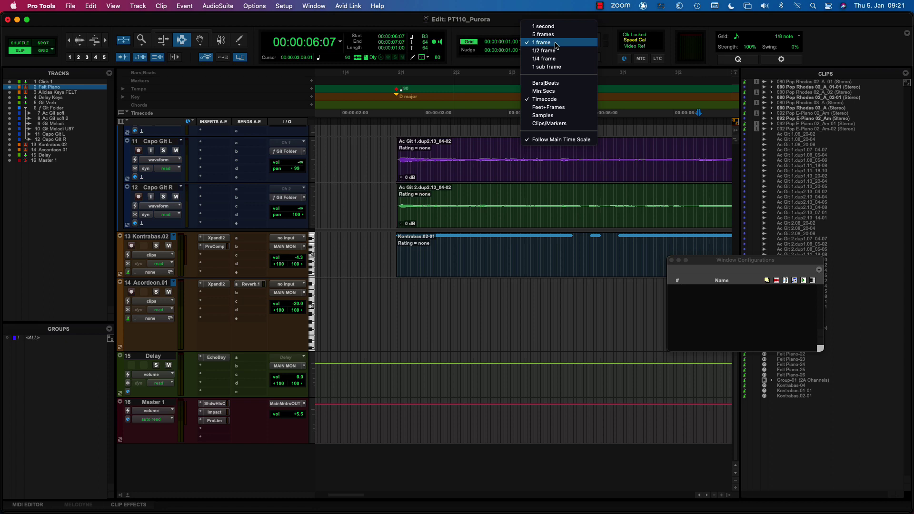
pyautogui.click(497, 25)
pyautogui.click(342, 44)
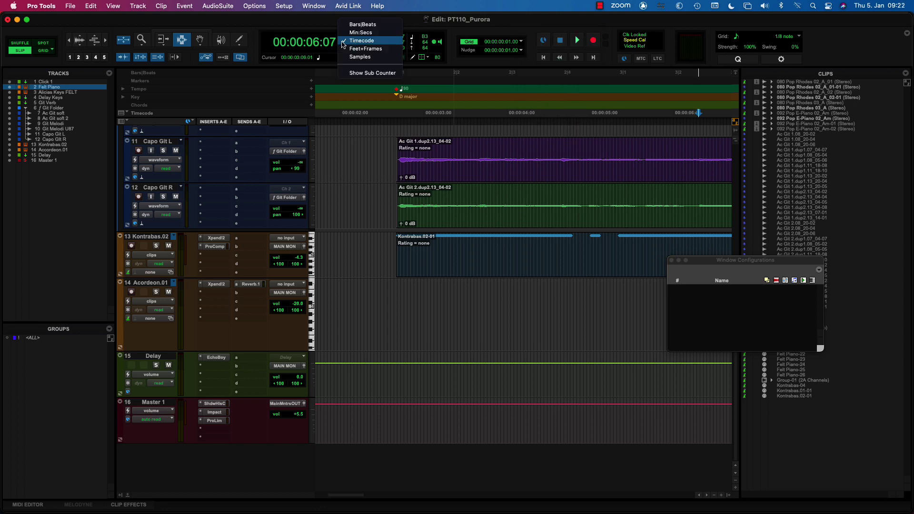
pyautogui.click(349, 26)
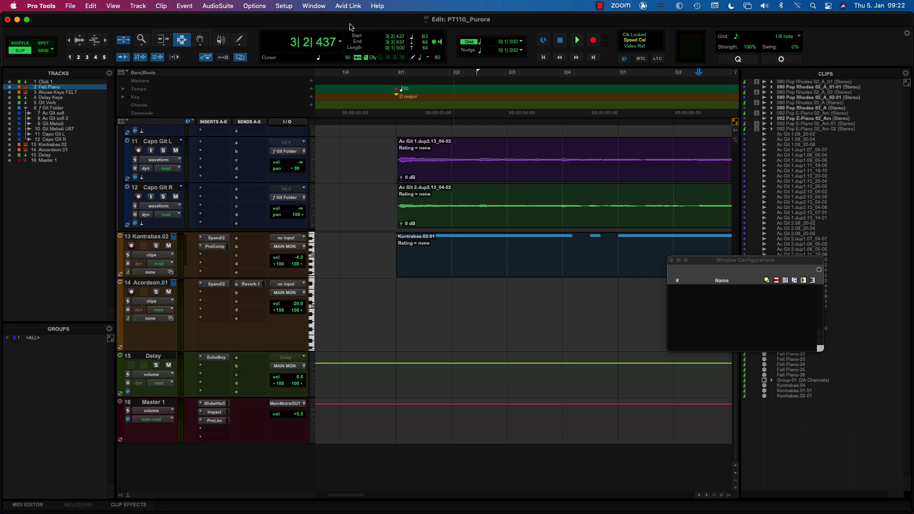
# - Check the nudge options for Bars|Beats and switch the main time scale to Feet+Frames
pyautogui.click(521, 50)
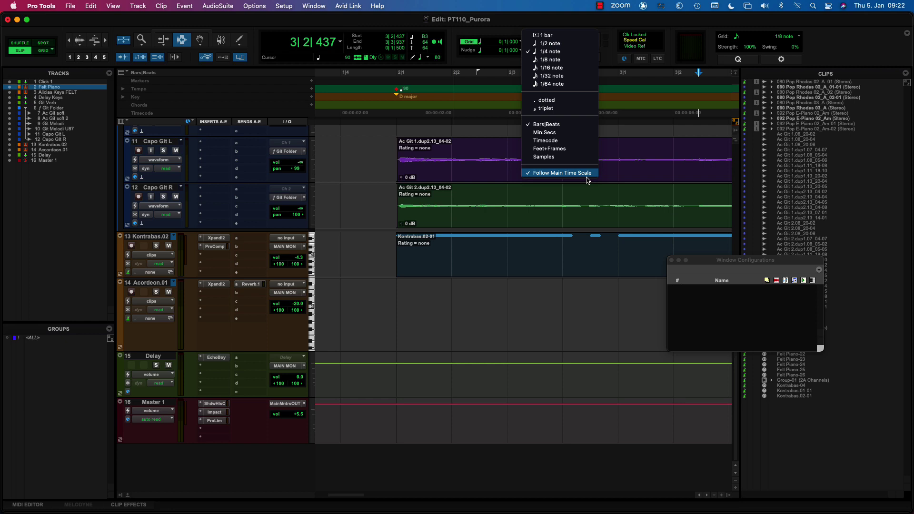
pyautogui.click(564, 64)
pyautogui.click(340, 42)
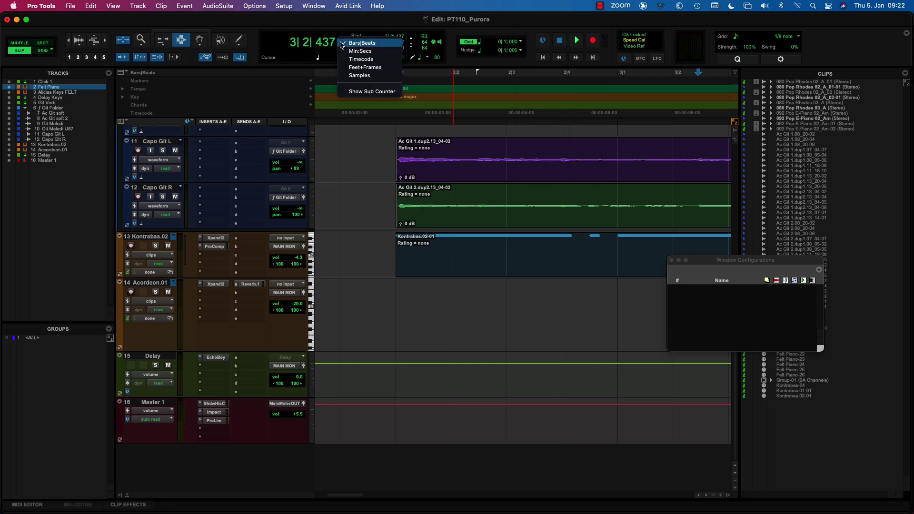
pyautogui.click(352, 68)
# - Switch the main time scale from Feet+Frames to Timecode and review the nudge and grid values offered
pyautogui.click(345, 41)
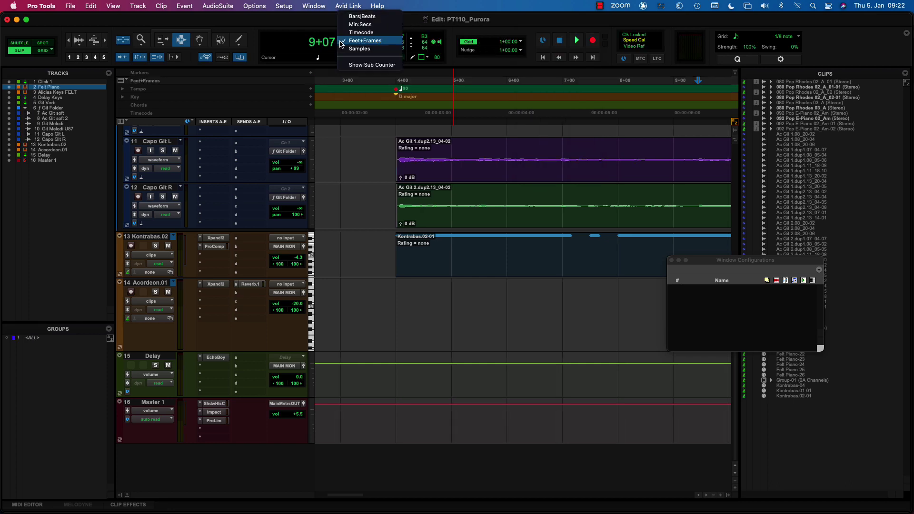
pyautogui.click(355, 33)
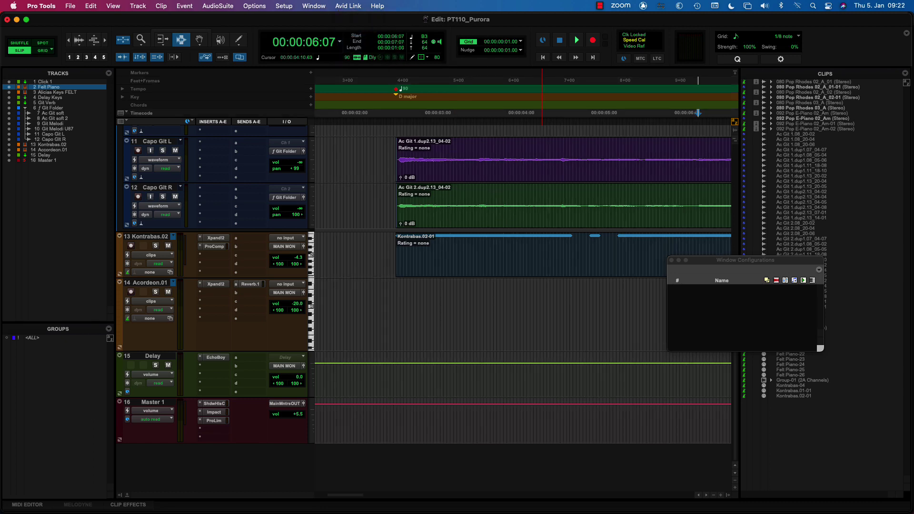
pyautogui.click(519, 50)
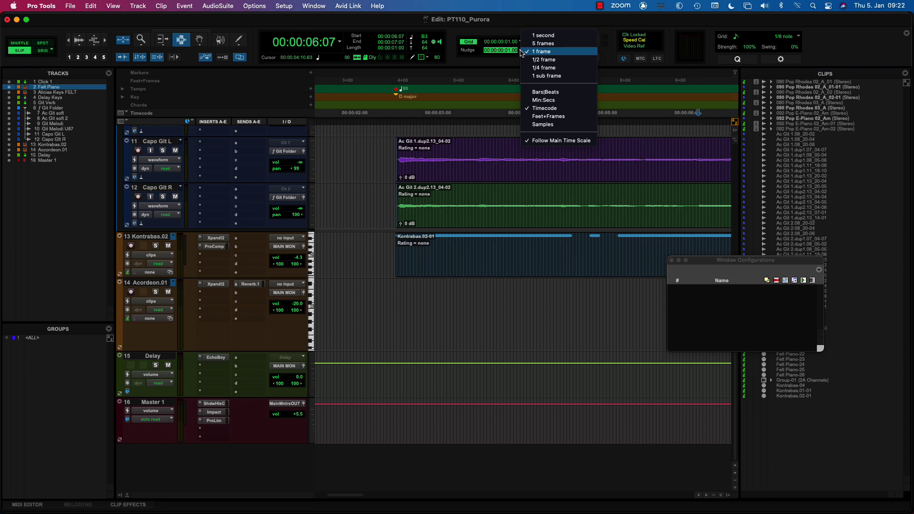
pyautogui.click(504, 26)
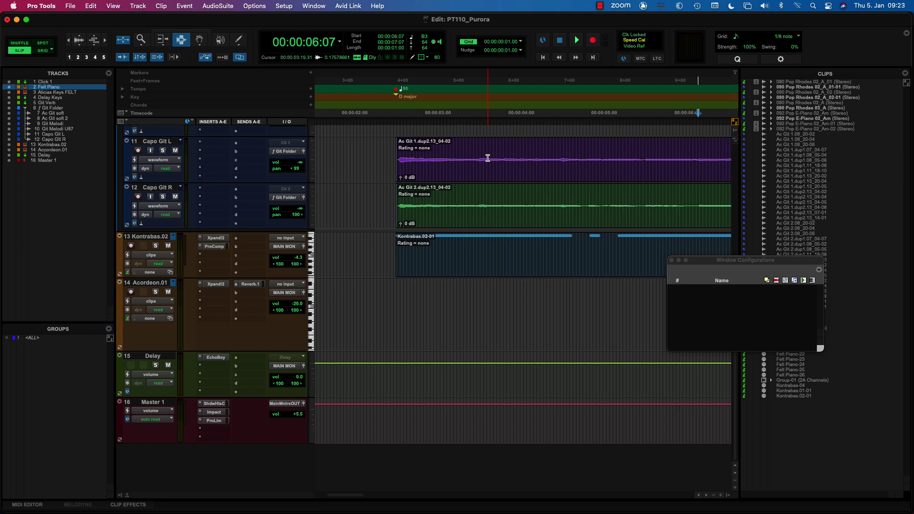
pyautogui.click(521, 43)
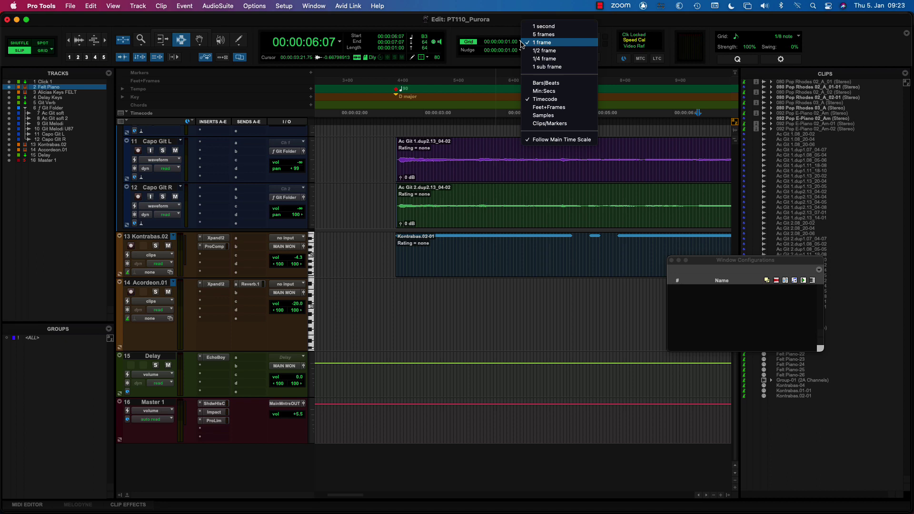
pyautogui.click(488, 30)
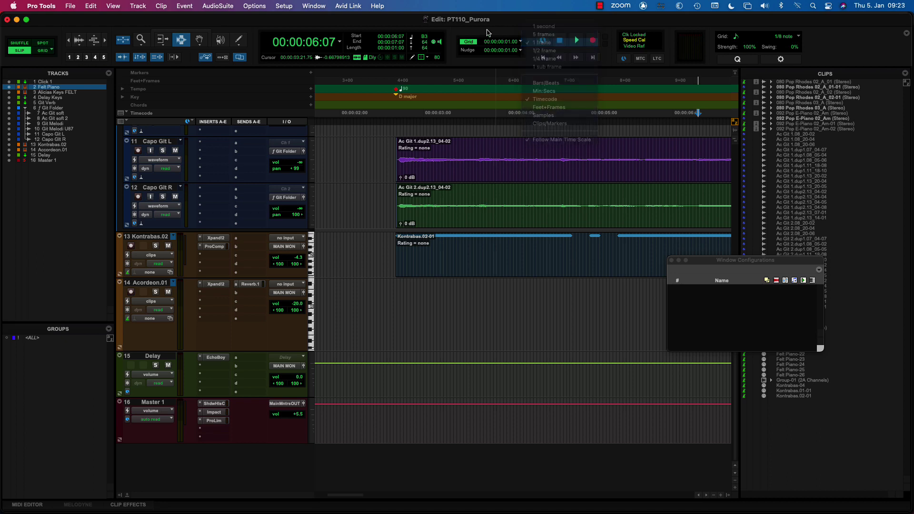
# - Return the main time scale to Bars|Beats and set the Edit window's grid to 1/2 note
pyautogui.click(338, 43)
pyautogui.click(361, 24)
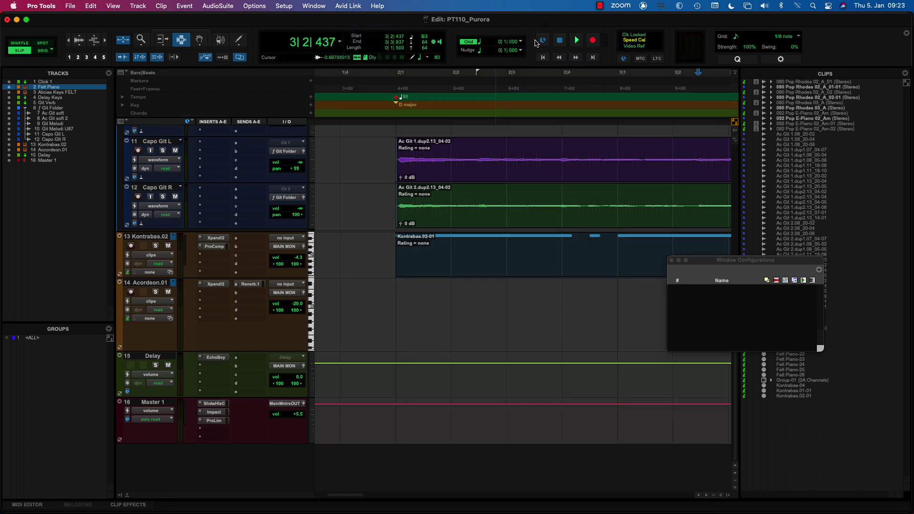
pyautogui.click(521, 42)
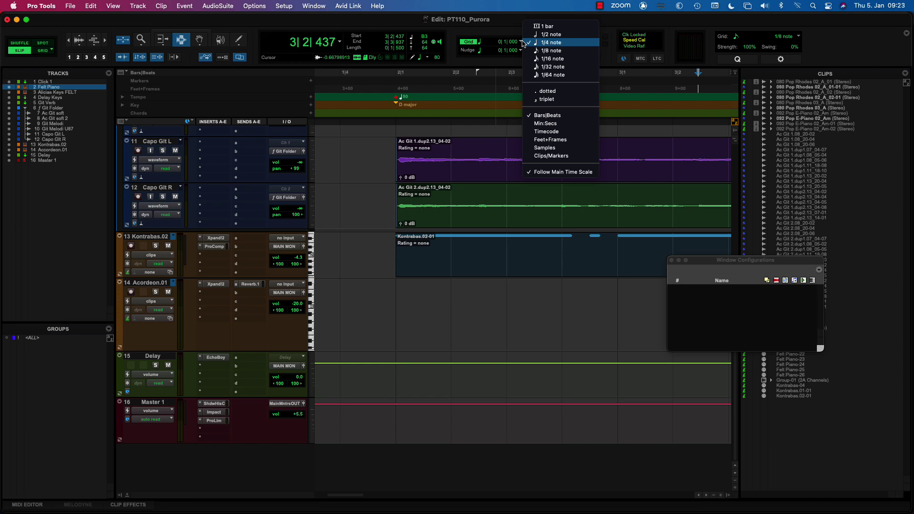
pyautogui.click(552, 35)
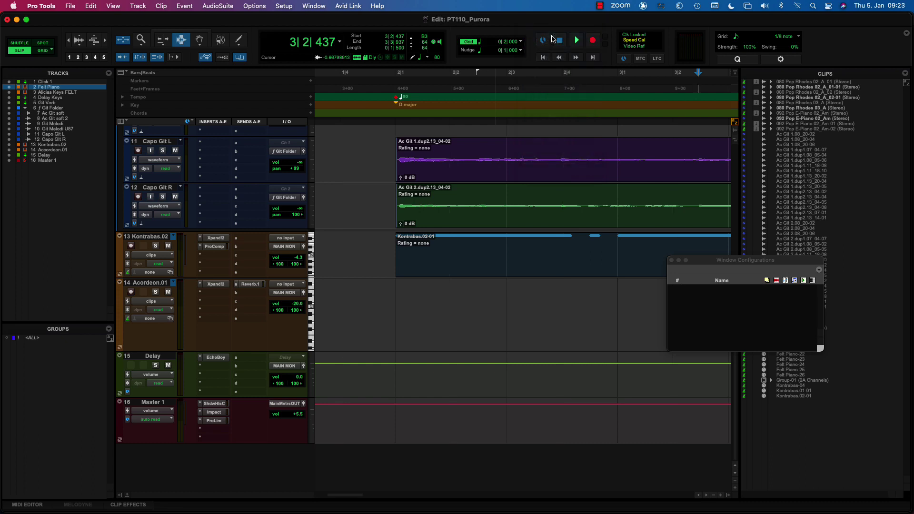
# - Set the Edit window's nudge value to 1/8 note and open the Felt Piano clip in the MIDI Editor
pyautogui.click(521, 50)
pyautogui.click(549, 59)
pyautogui.scroll(10, 517, 215)
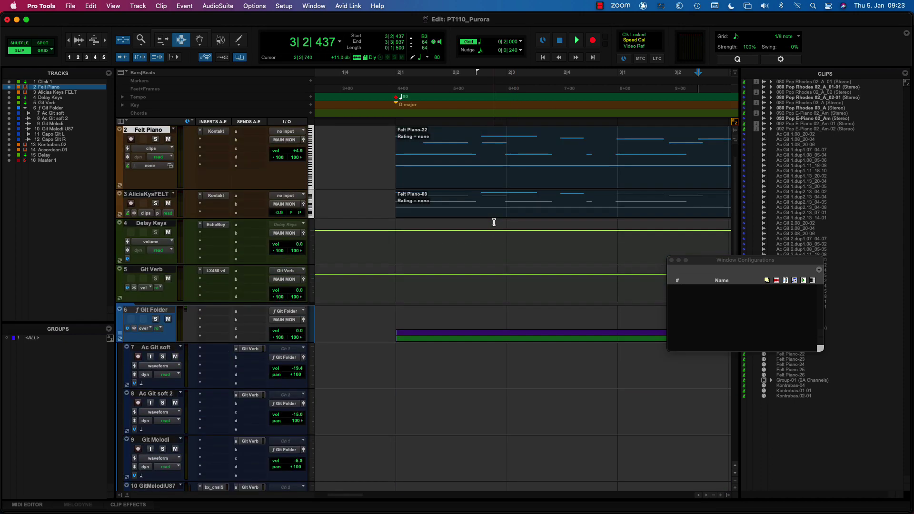
pyautogui.click(461, 174)
pyautogui.doubleClick(461, 173)
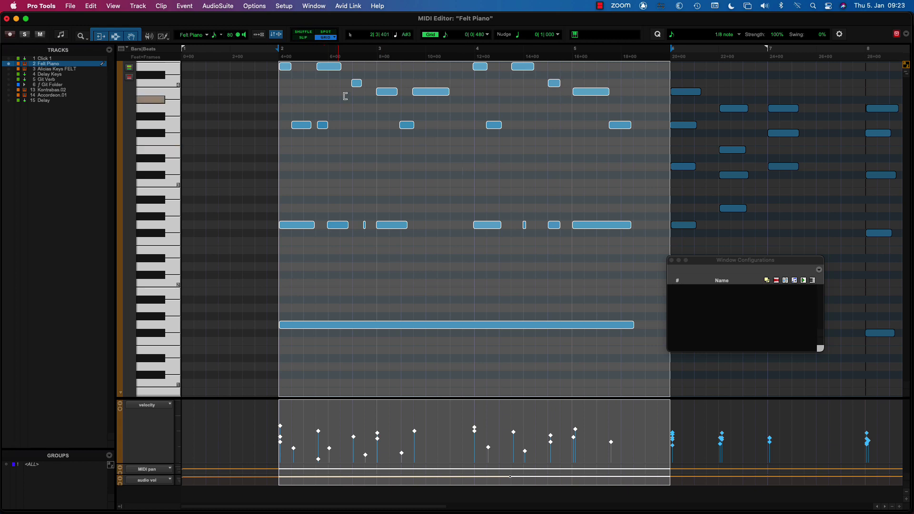
# - Set the MIDI Editor's grid value to 1/4 note and switch back to the Edit window
pyautogui.click(487, 35)
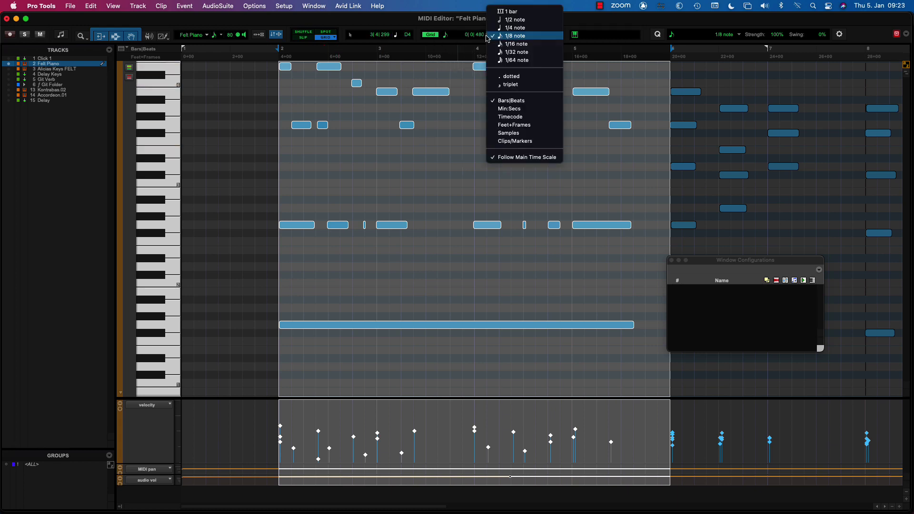
pyautogui.click(515, 27)
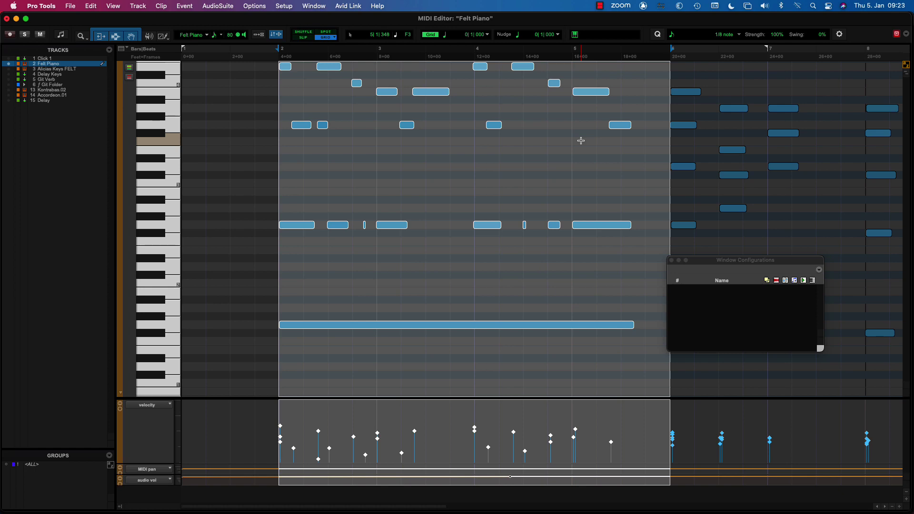
pyautogui.press('super+equal')
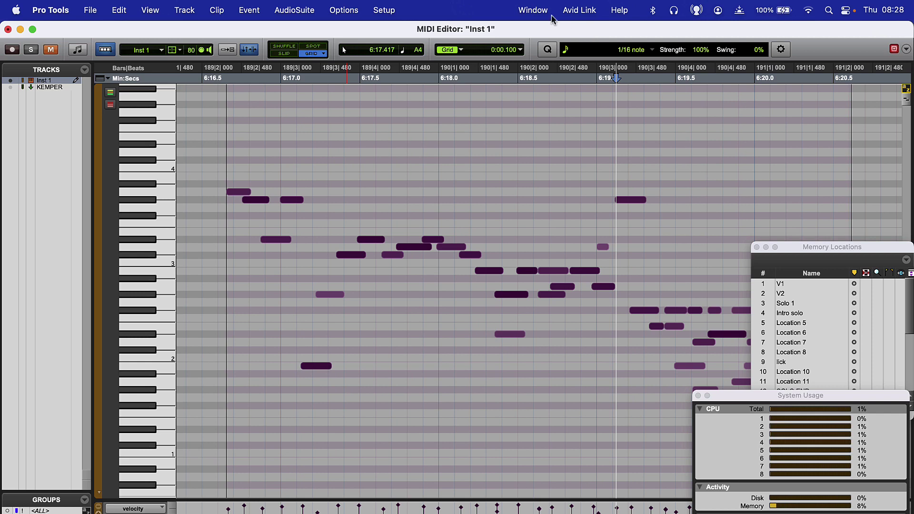
# - Check the choice between Grid and Nudge display in the MIDI Editor of the Inst 1 track
pyautogui.click(461, 51)
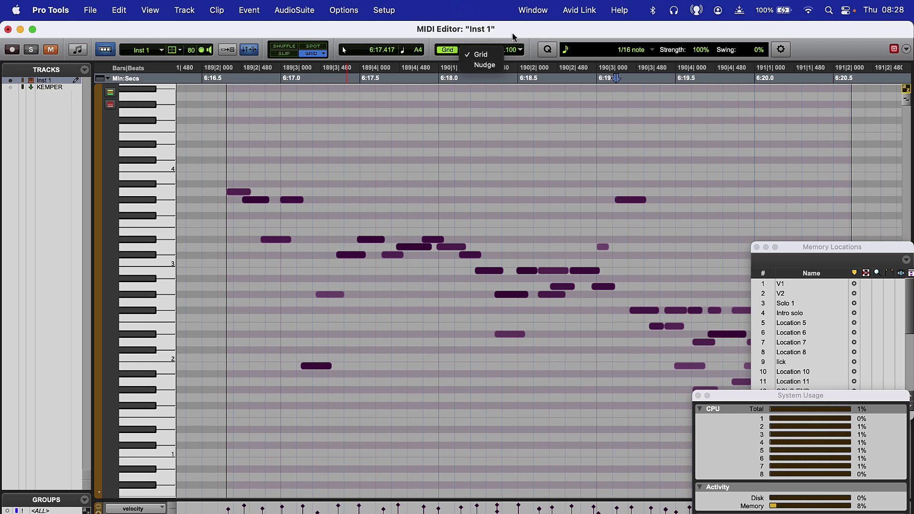
pyautogui.press('Escape')
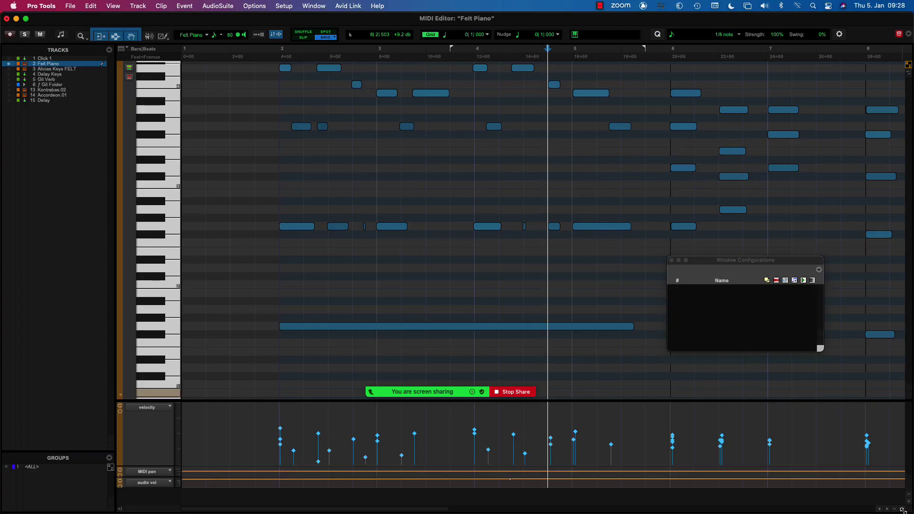
# - Shrink the Felt Piano MIDI Editor window in width and height and open the choice between Grid and Nudge display
pyautogui.moveTo(903, 510); pyautogui.dragTo(755, 468)
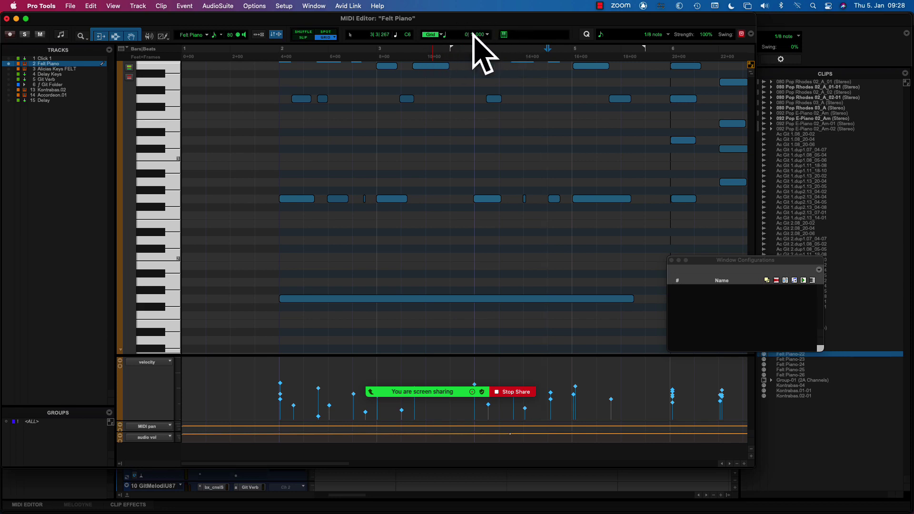
pyautogui.click(442, 35)
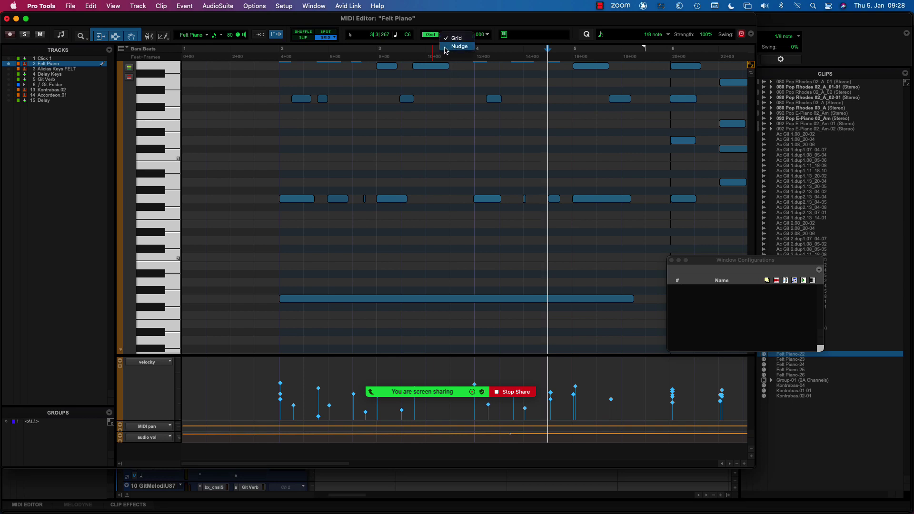